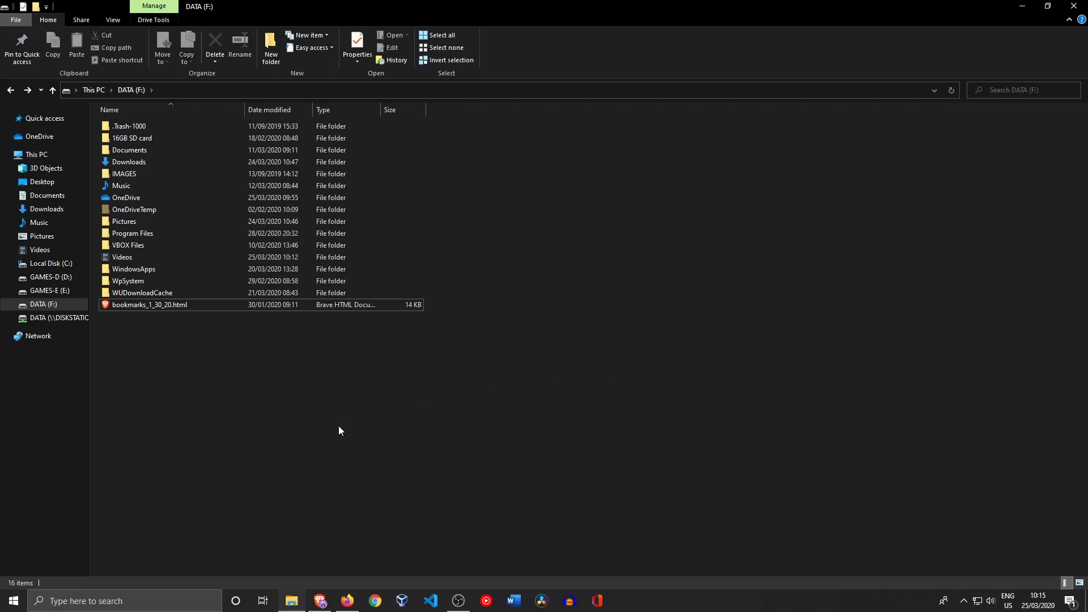
{"action": "left_click", "coordinate": [347, 599]}
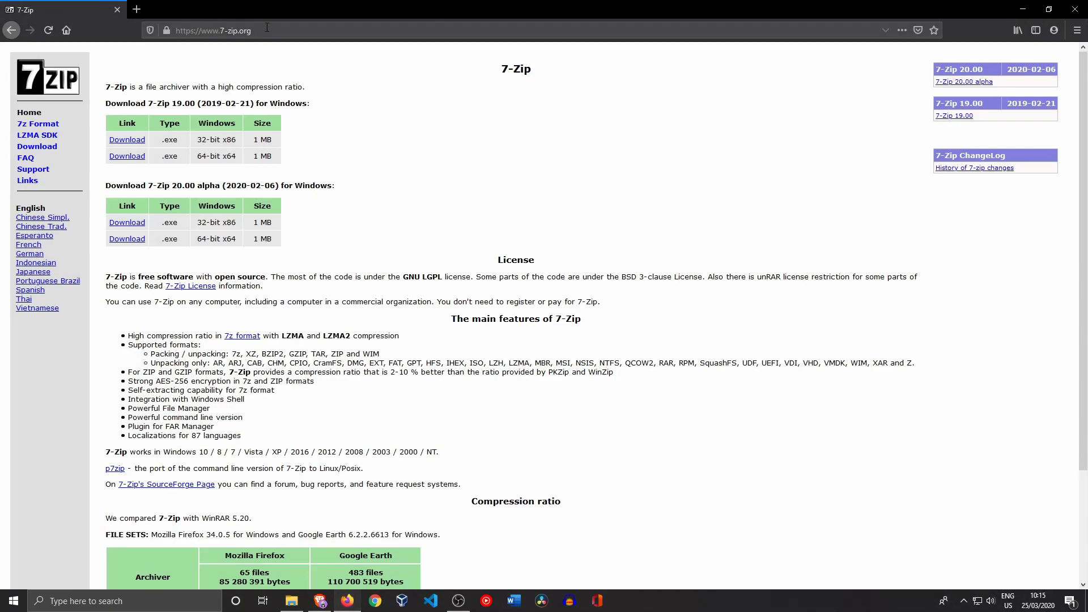
{"action": "left_click", "coordinate": [224, 32]}
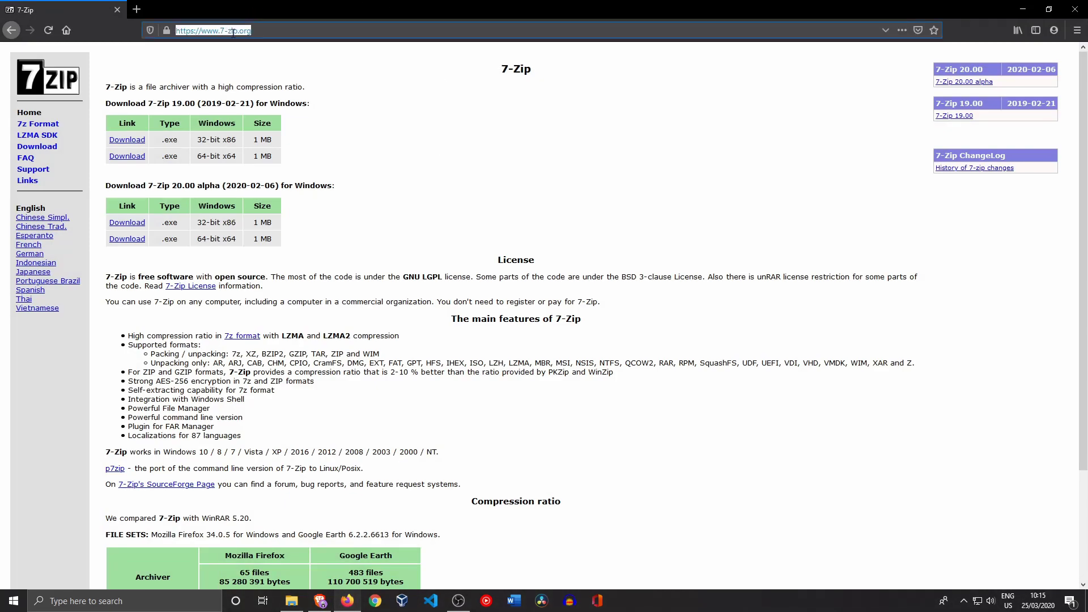
{"action": "left_click", "coordinate": [266, 32]}
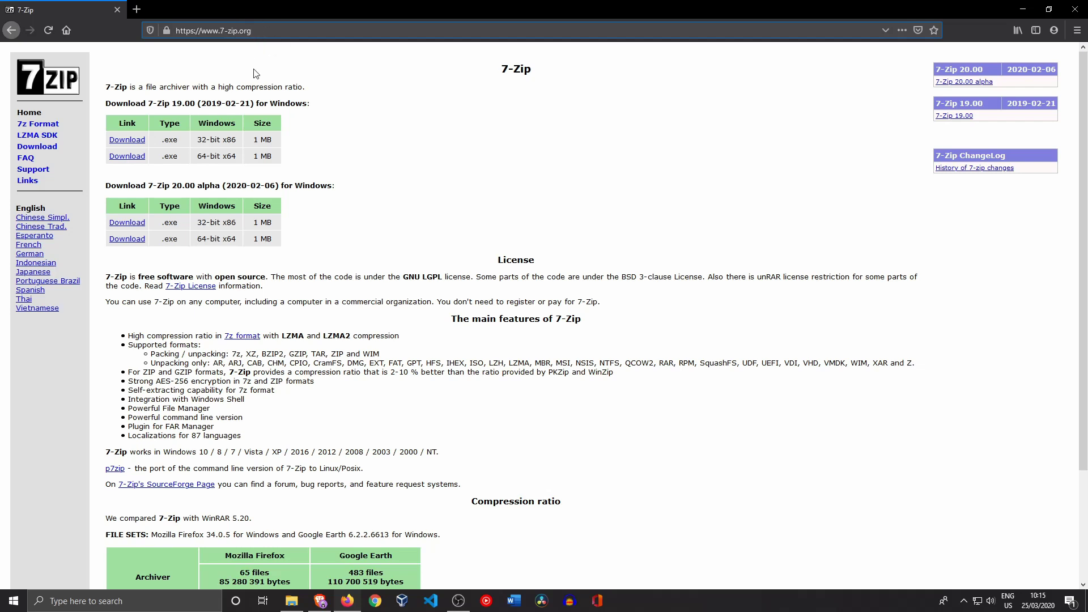
{"action": "left_click", "coordinate": [299, 74]}
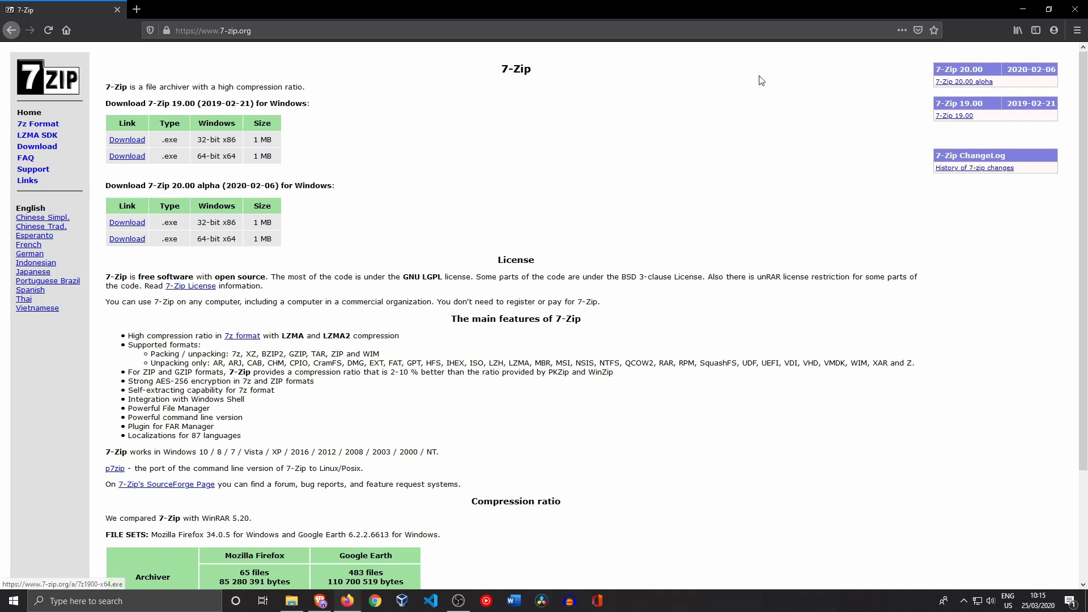
Step: Launch 7-Zip File Manager and place its window over the File Explorer window showing drive F:
{"action": "left_click", "coordinate": [14, 601]}
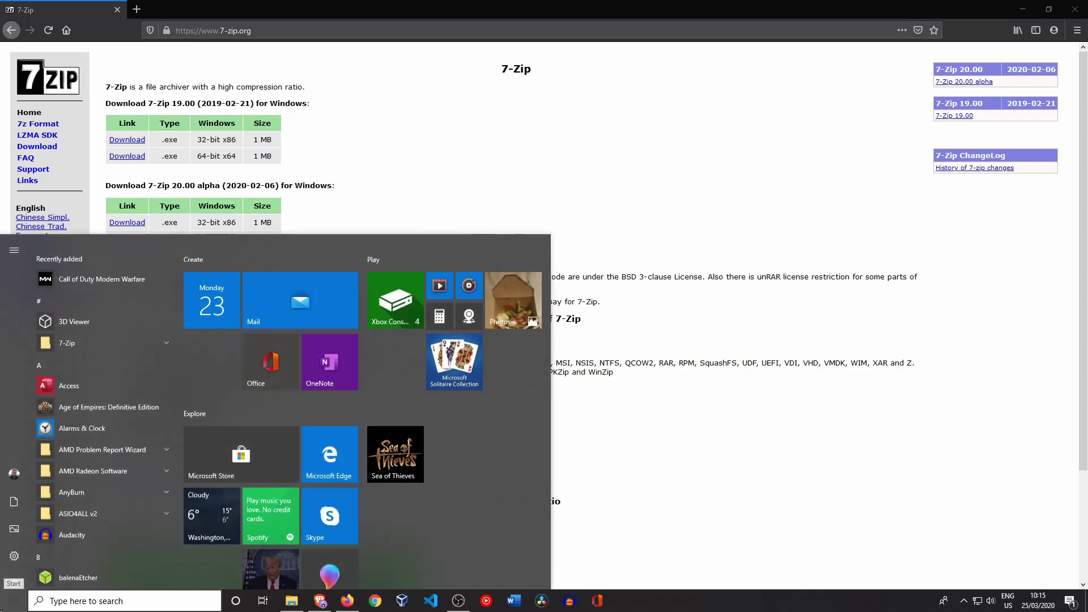
{"action": "type", "text": "7"}
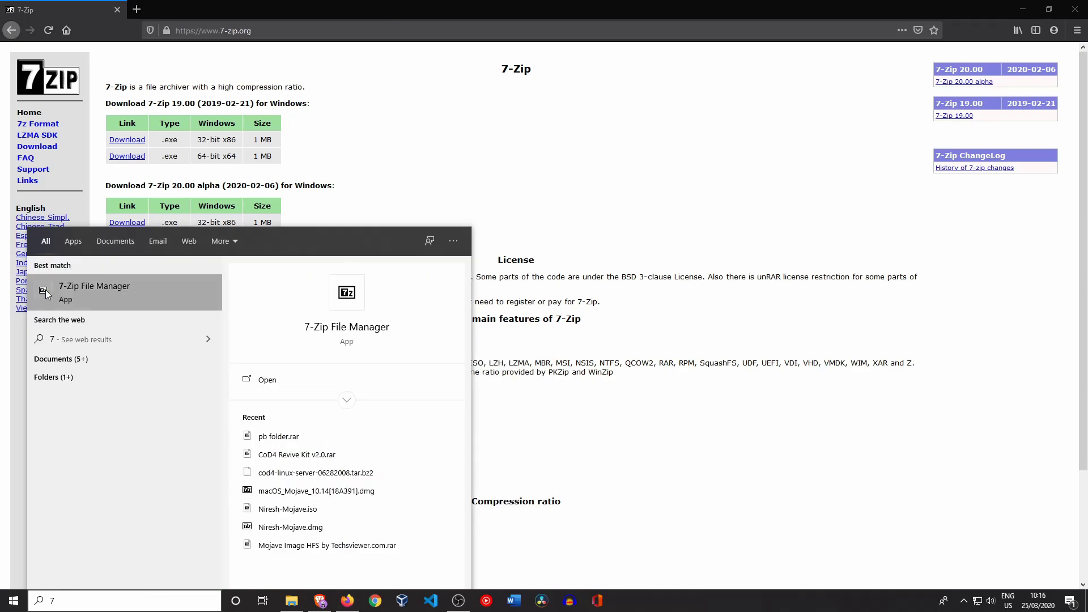
{"action": "left_click", "coordinate": [88, 292]}
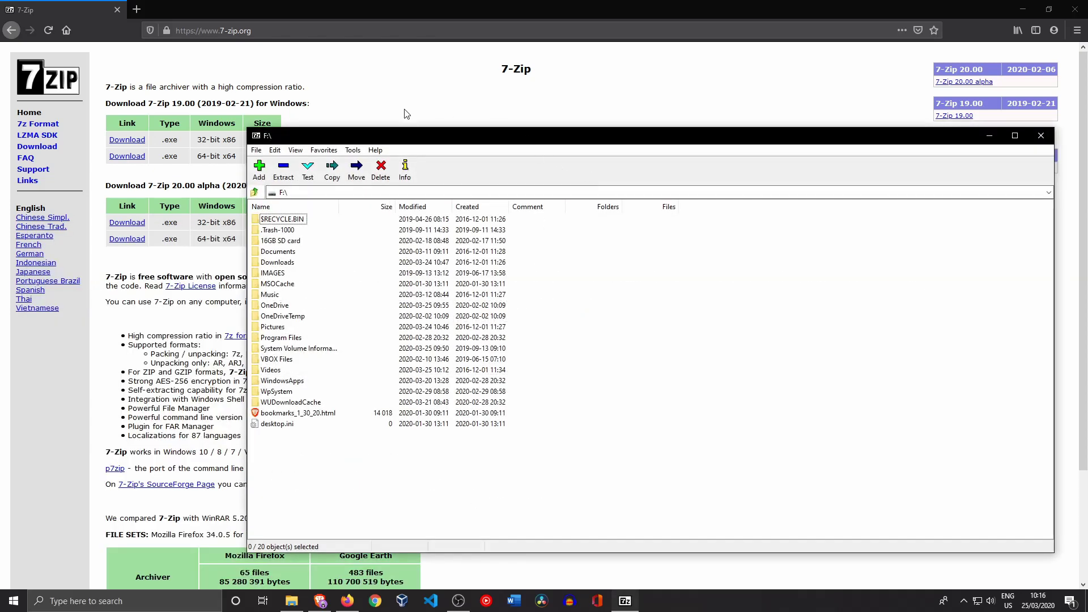
{"action": "left_click_drag", "start_coordinate": [414, 139], "coordinate": [341, 71]}
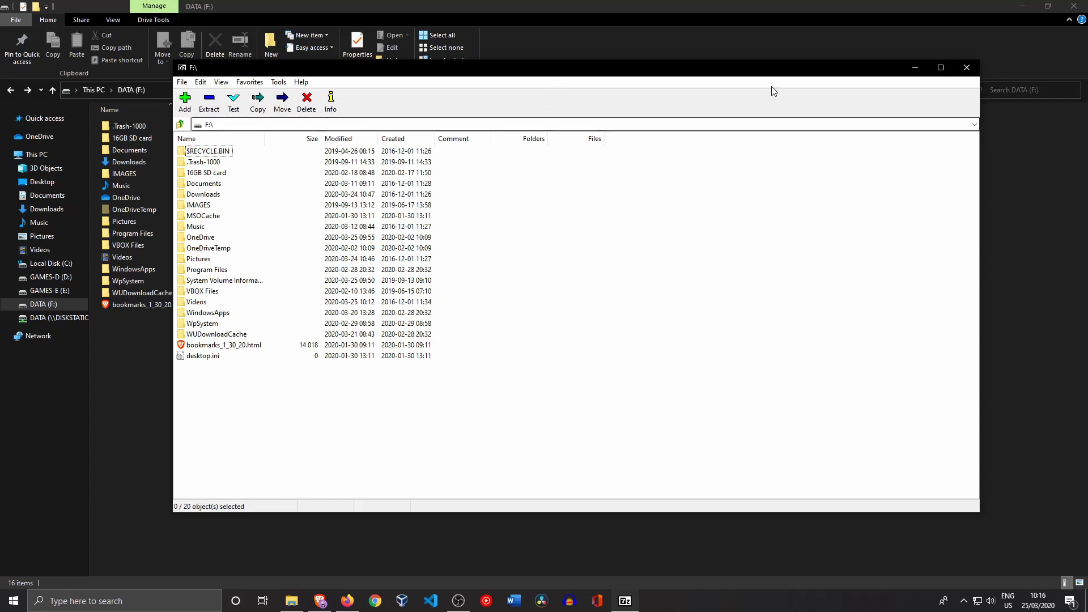
{"action": "left_click_drag", "start_coordinate": [746, 68], "coordinate": [862, 175]}
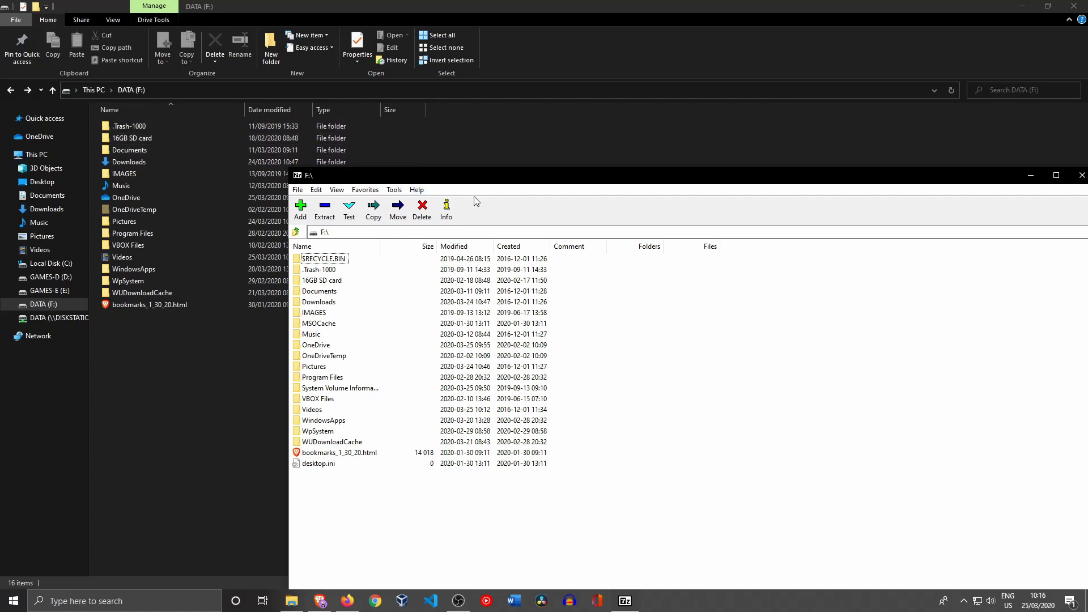
{"action": "left_click_drag", "start_coordinate": [498, 175], "coordinate": [484, 72]}
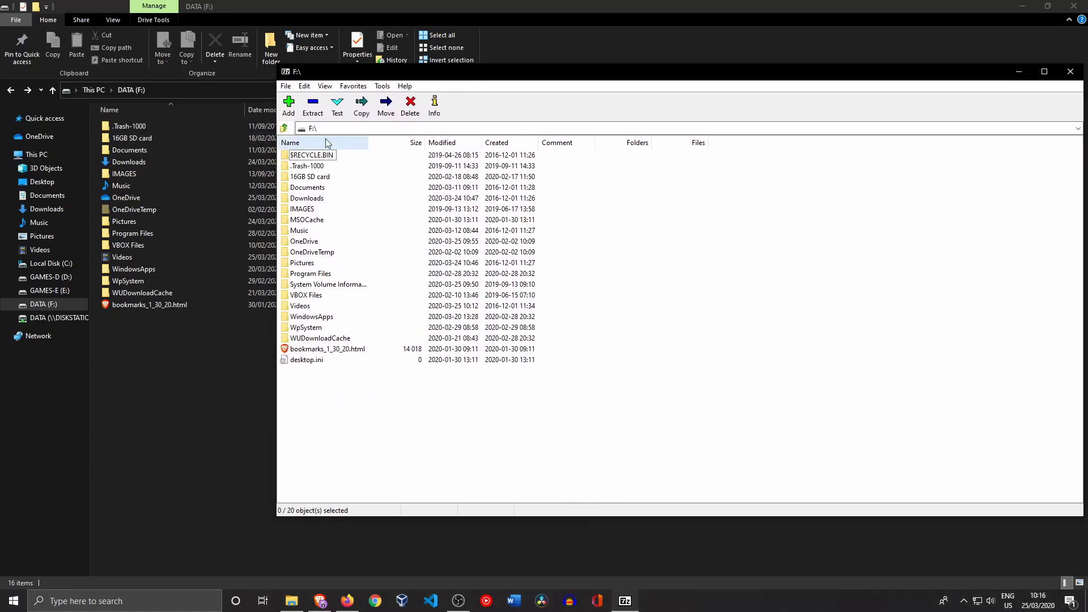
Step: Start adding the 16GB SD card folder to a 7z archive, entering and re-entering the encryption password
{"action": "left_click", "coordinate": [311, 179]}
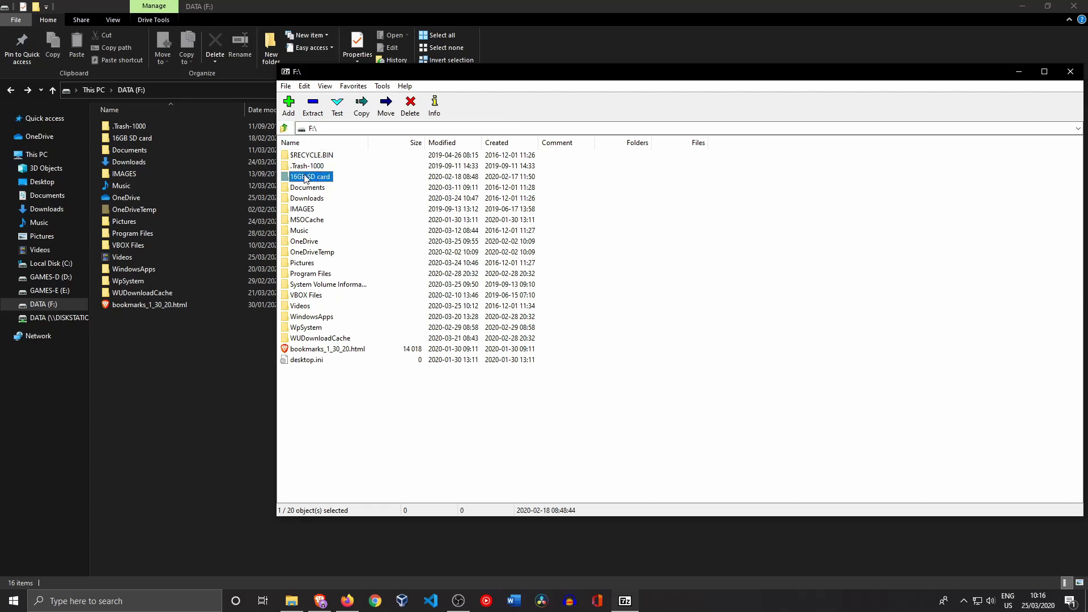
{"action": "left_click", "coordinate": [290, 107]}
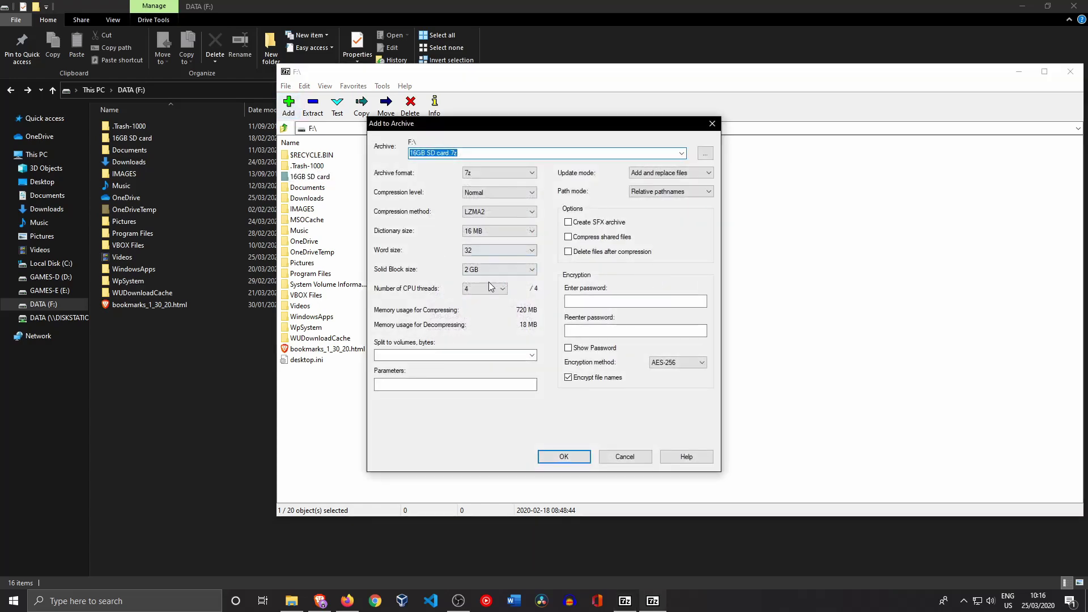
{"action": "left_click", "coordinate": [585, 378]}
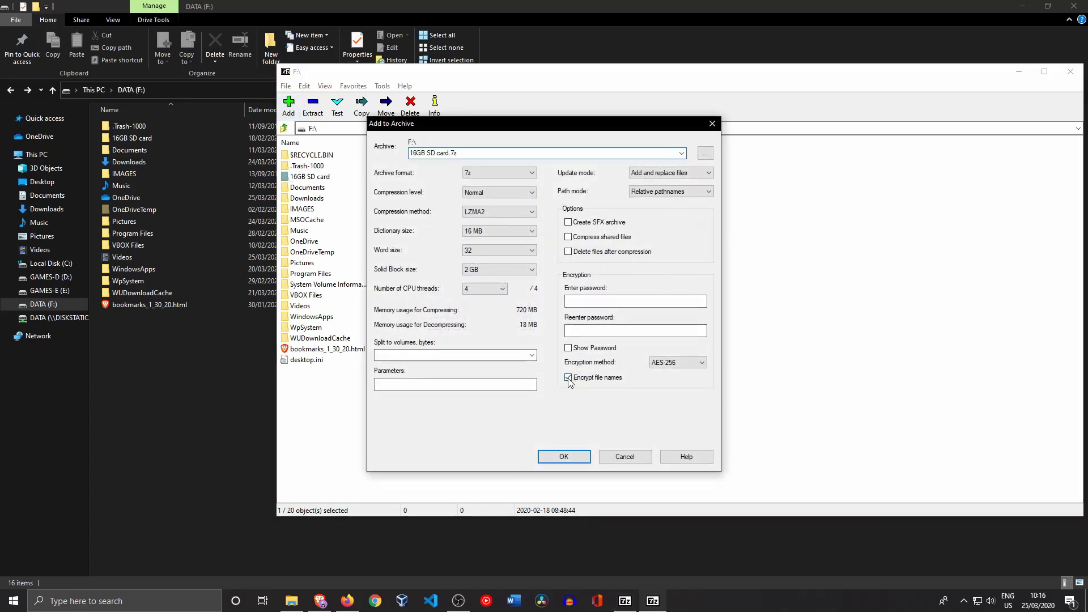
{"action": "left_click", "coordinate": [590, 297]}
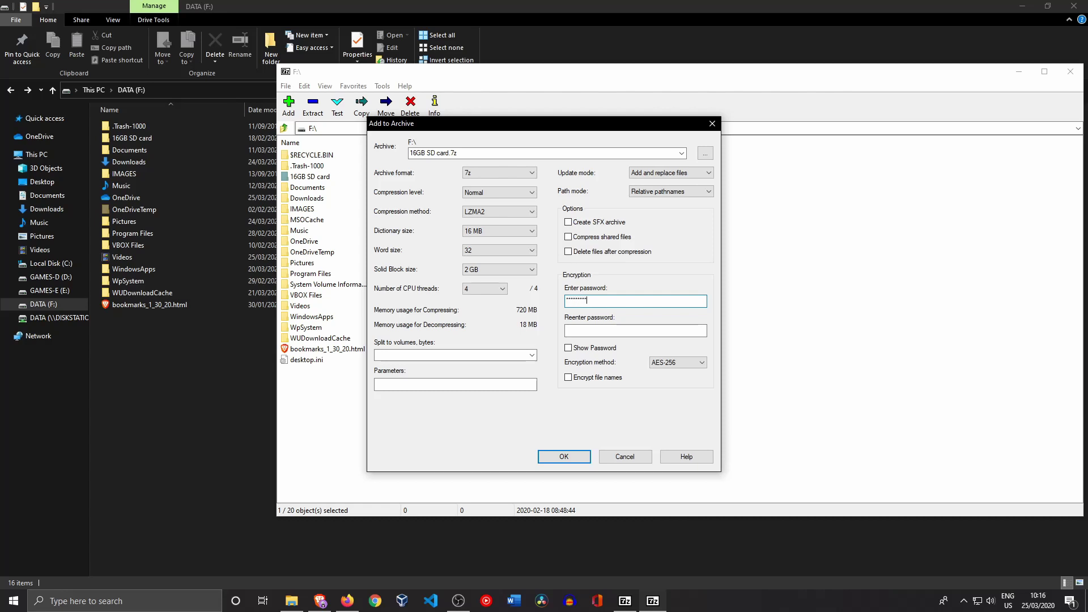
{"action": "type", "text": "***"}
Step: Create the 16GB SD card.7z archive with file name encryption enabled and close 7-Zip File Manager
{"action": "left_click", "coordinate": [569, 378]}
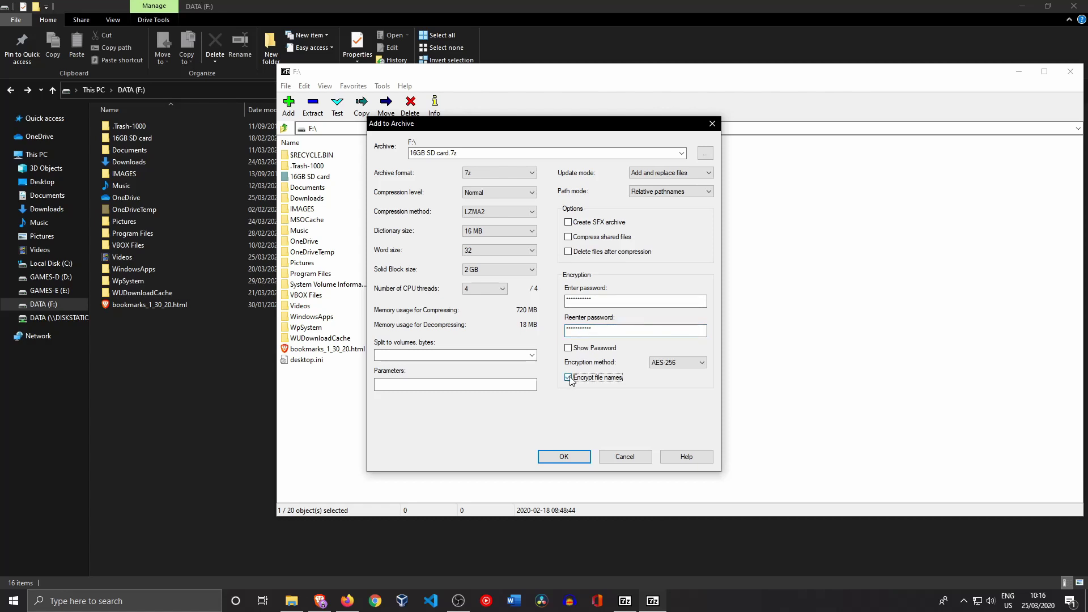
{"action": "left_click", "coordinate": [568, 379]}
{"action": "left_click", "coordinate": [568, 378]}
{"action": "left_click", "coordinate": [561, 457]}
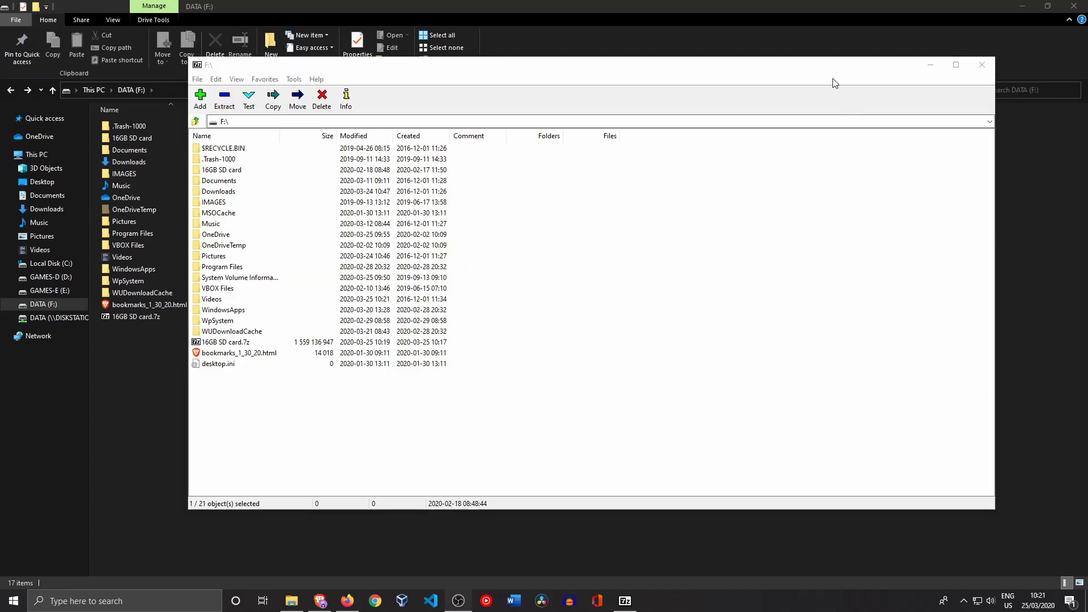
{"action": "left_click", "coordinate": [833, 69]}
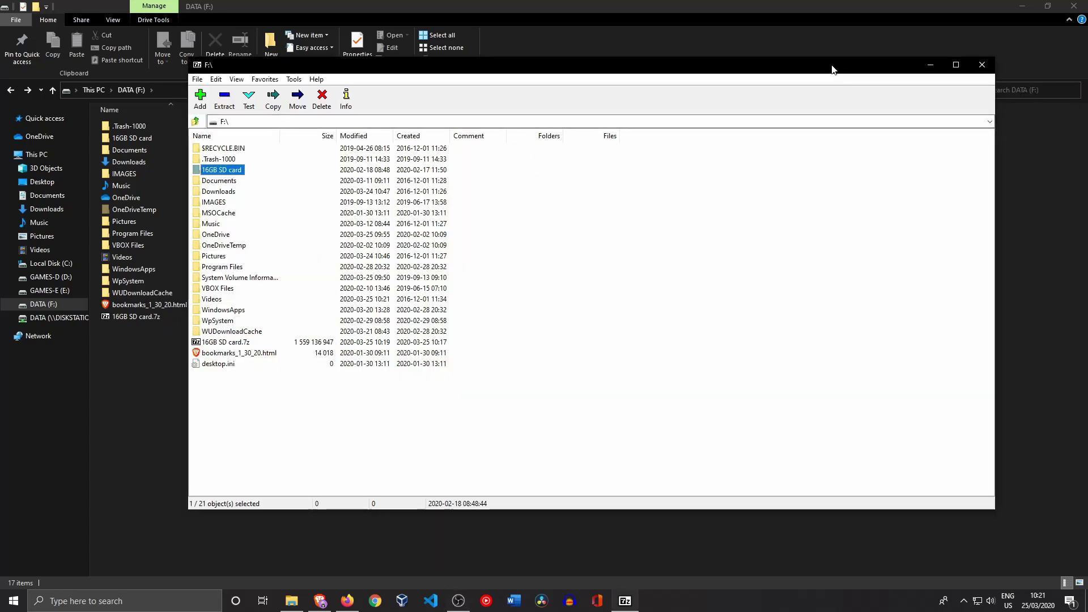
{"action": "left_click", "coordinate": [982, 67]}
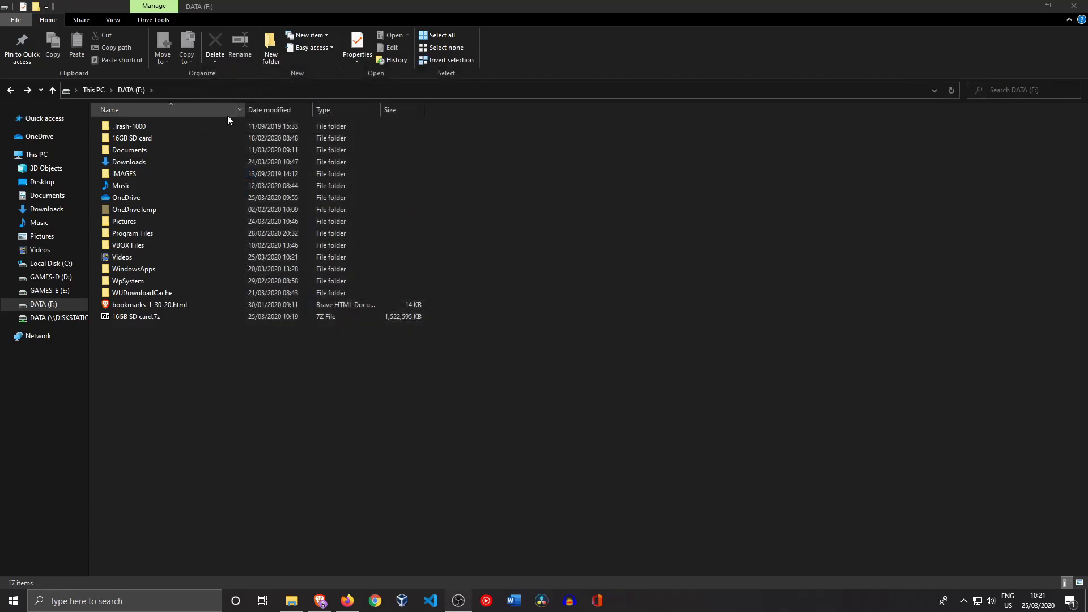
Step: Open 16GB SD card.7z with the archive password, check the contents of its 16GB SD card folder, and close it
{"action": "left_click", "coordinate": [144, 316]}
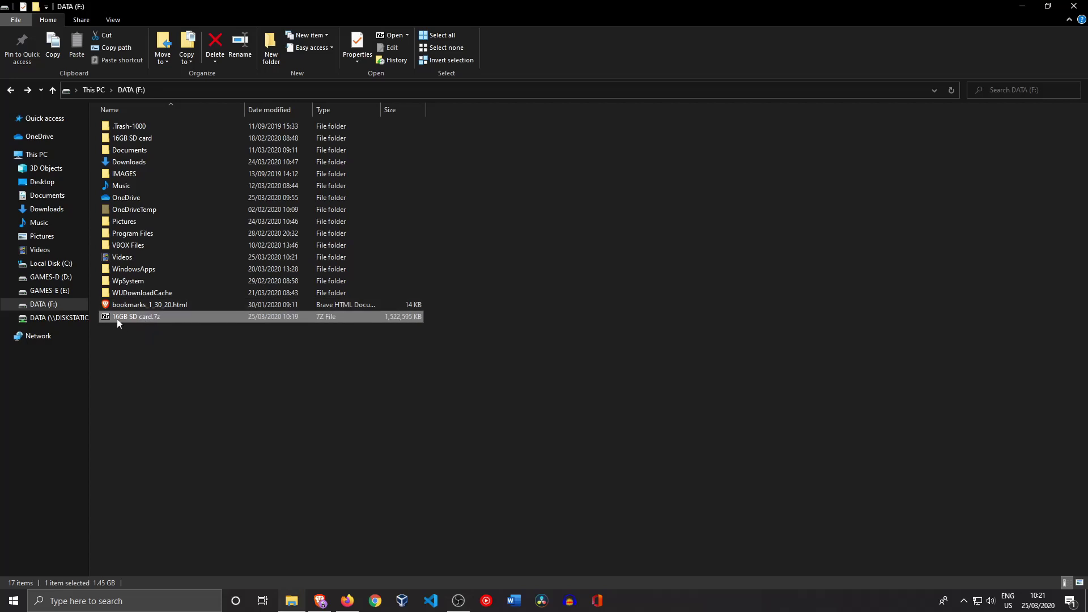
{"action": "double_click", "coordinate": [152, 317]}
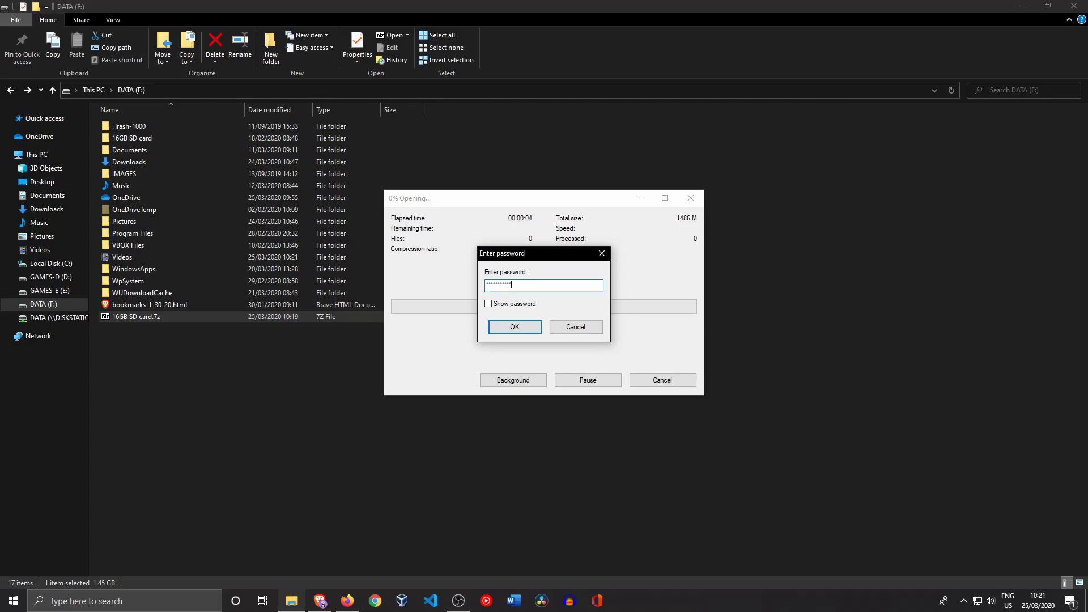
{"action": "key", "text": "Return"}
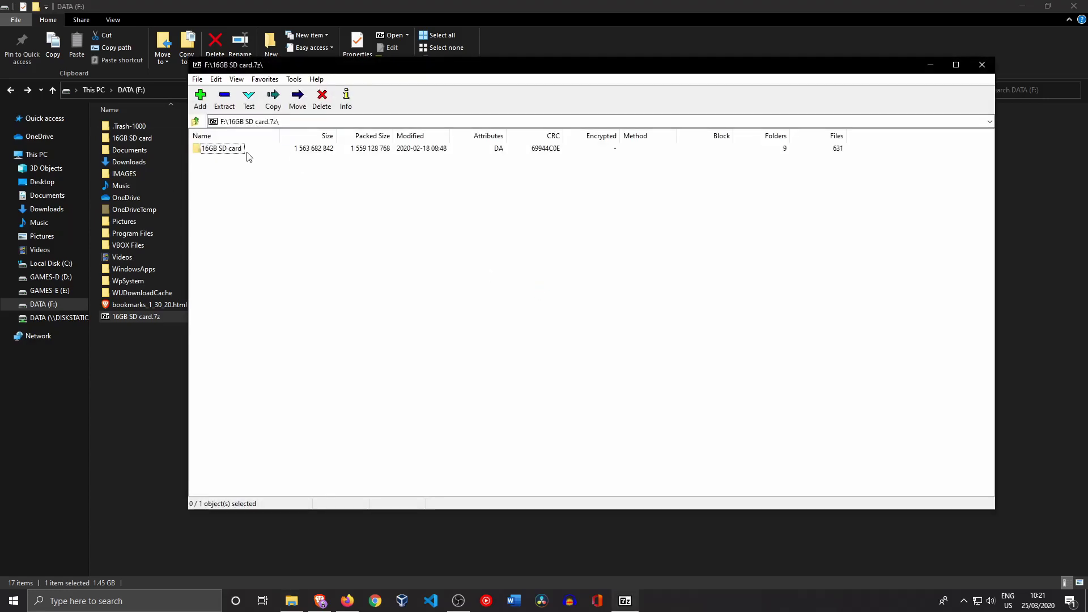
{"action": "double_click", "coordinate": [225, 151]}
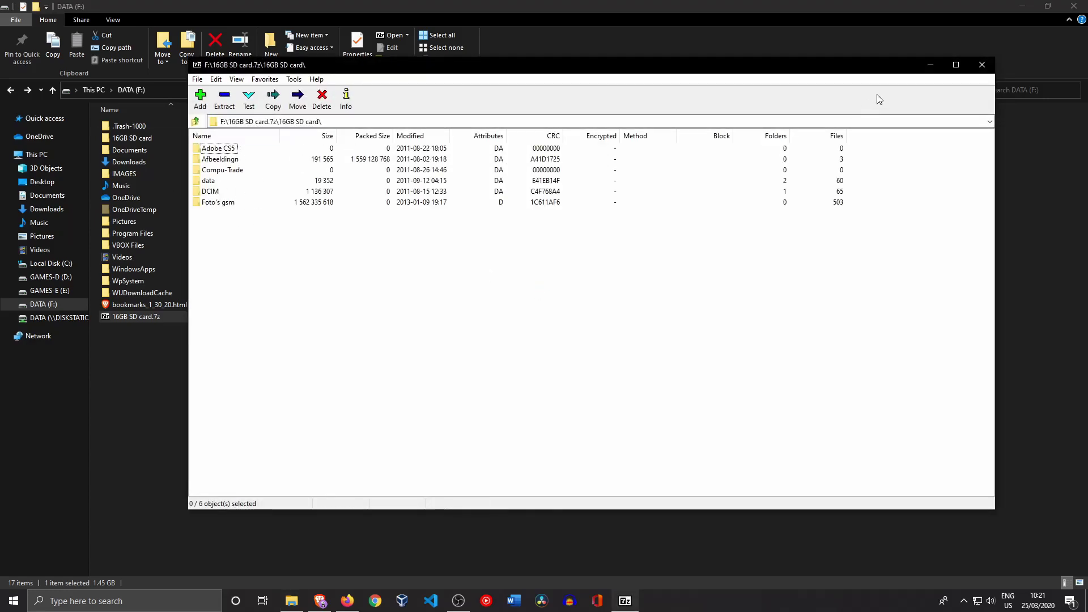
{"action": "left_click", "coordinate": [981, 65]}
Step: Delete the original 16GB SD card folder from drive F: and empty the Recycle Bin
{"action": "left_click", "coordinate": [130, 138]}
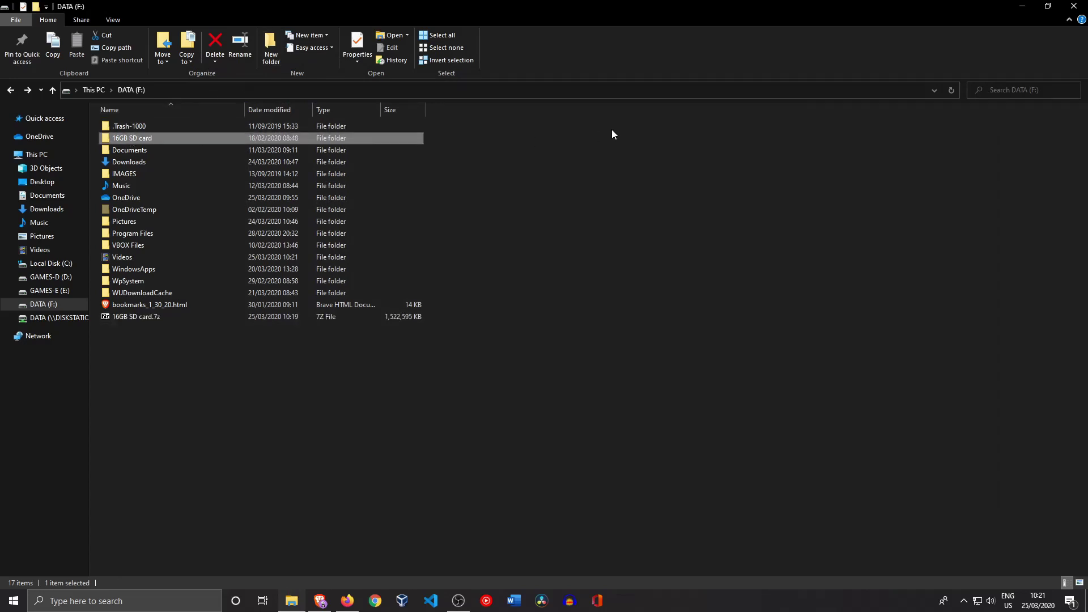
{"action": "key", "text": "Delete"}
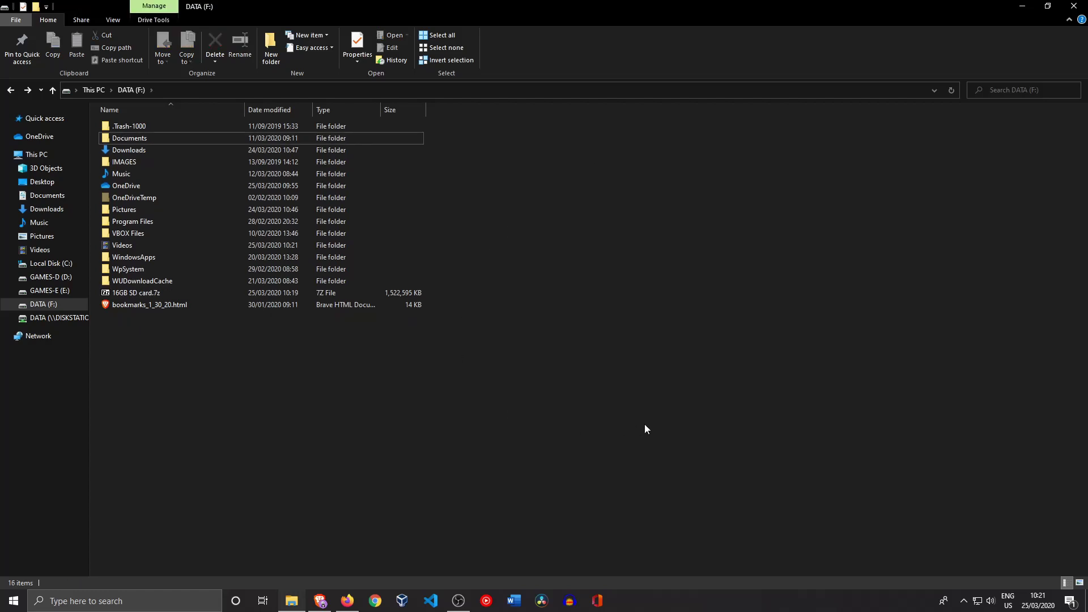
{"action": "left_click", "coordinate": [1021, 6]}
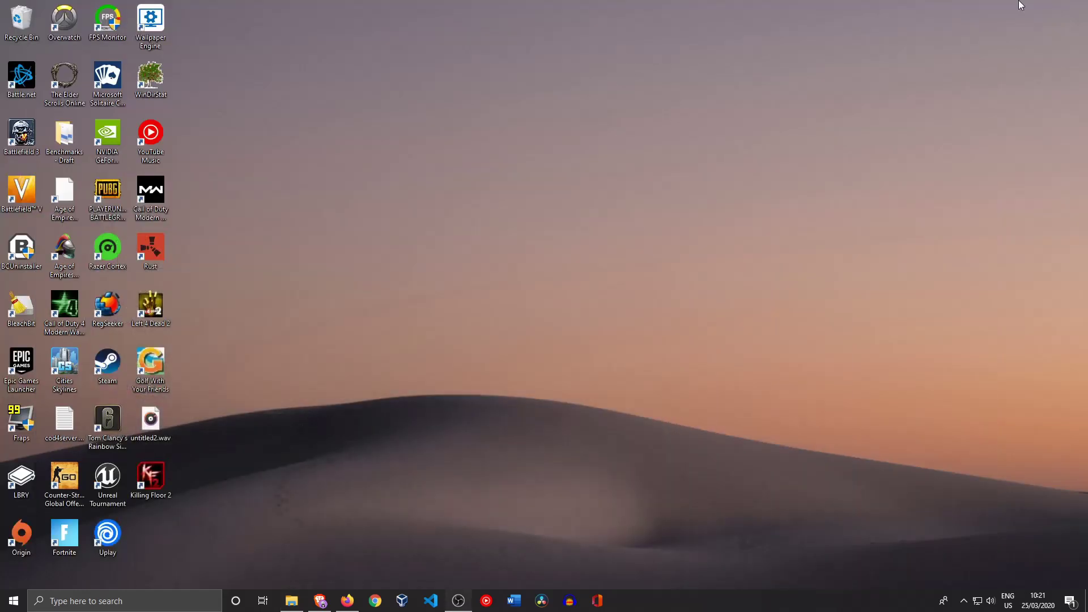
{"action": "right_click", "coordinate": [22, 21]}
{"action": "left_click", "coordinate": [74, 47]}
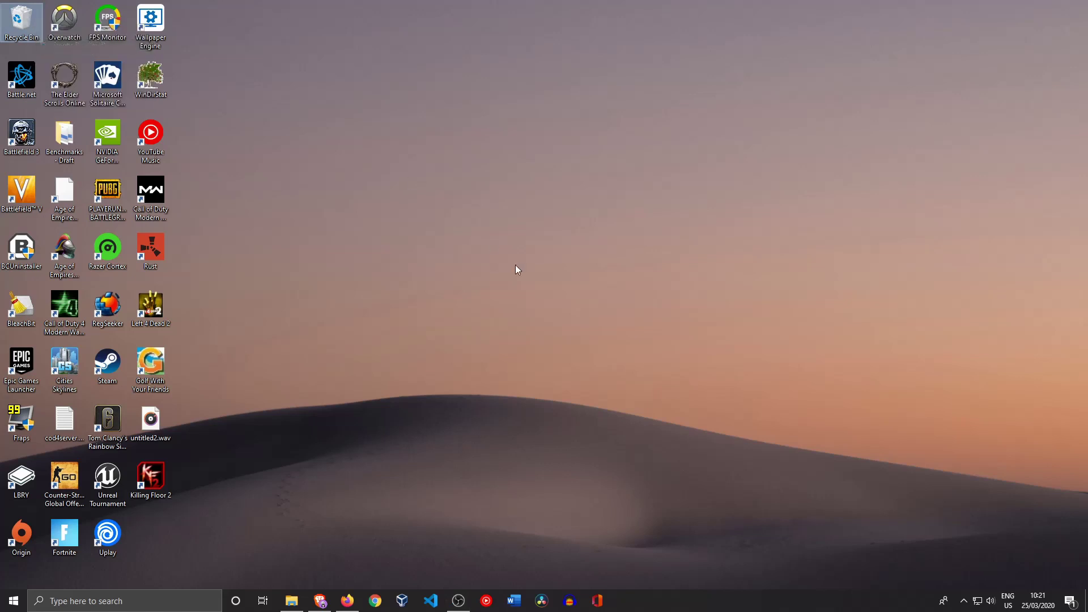
{"action": "left_click", "coordinate": [573, 309]}
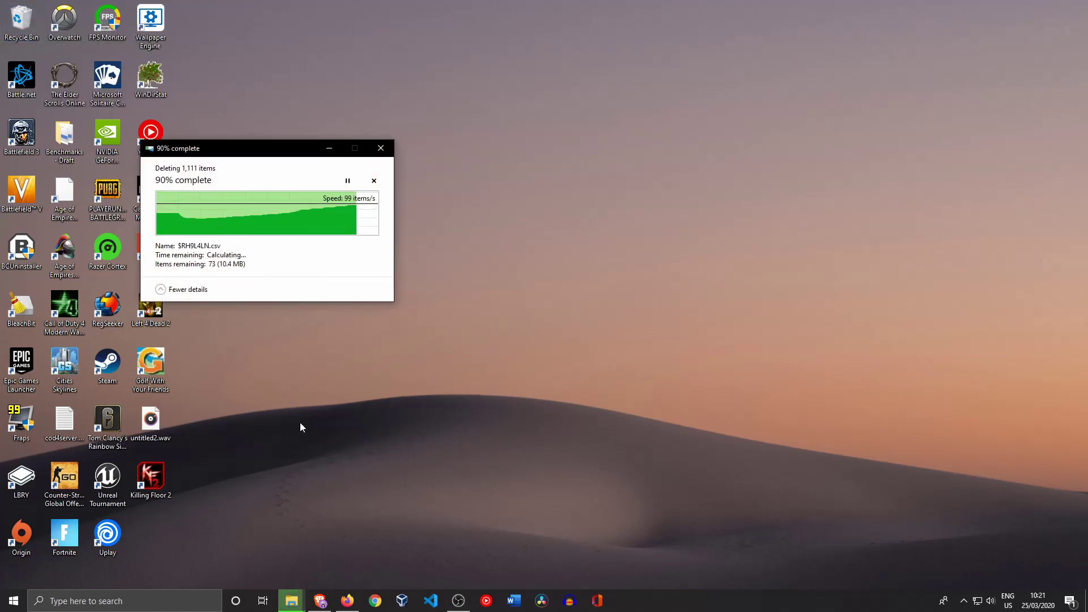
Step: Return to drive F:, reopen 16GB SD card.7z with the archive password to check its files, and close both windows
{"action": "left_click", "coordinate": [291, 601]}
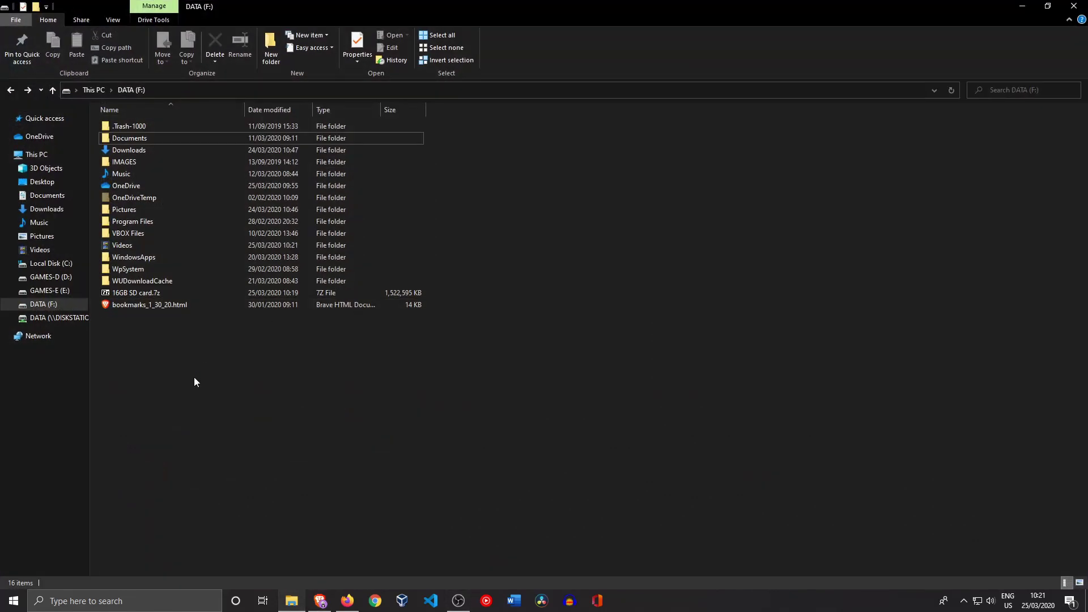
{"action": "left_click", "coordinate": [139, 295]}
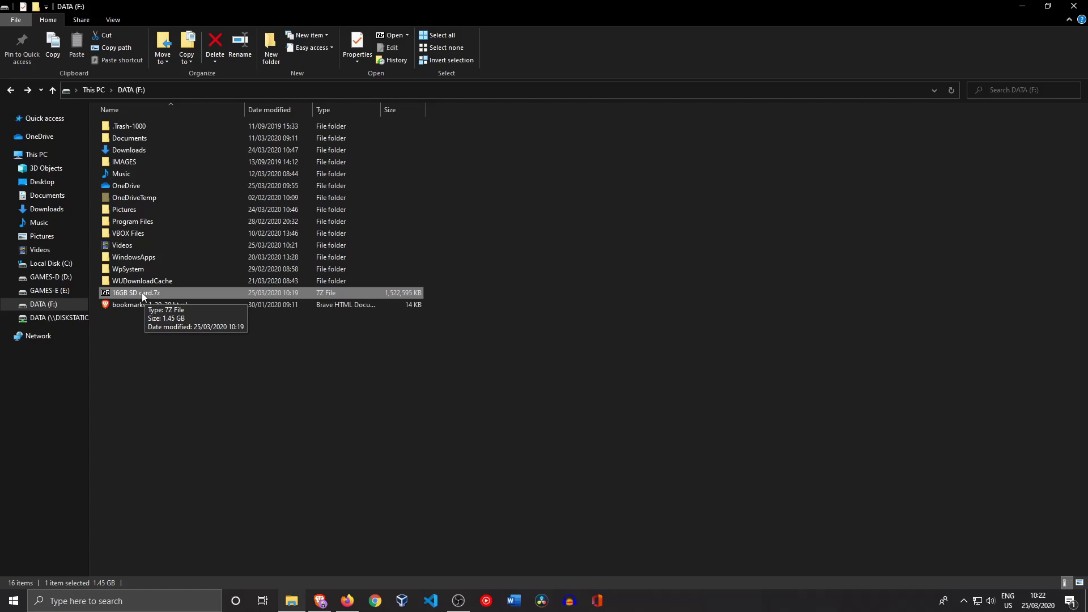
{"action": "double_click", "coordinate": [135, 291]}
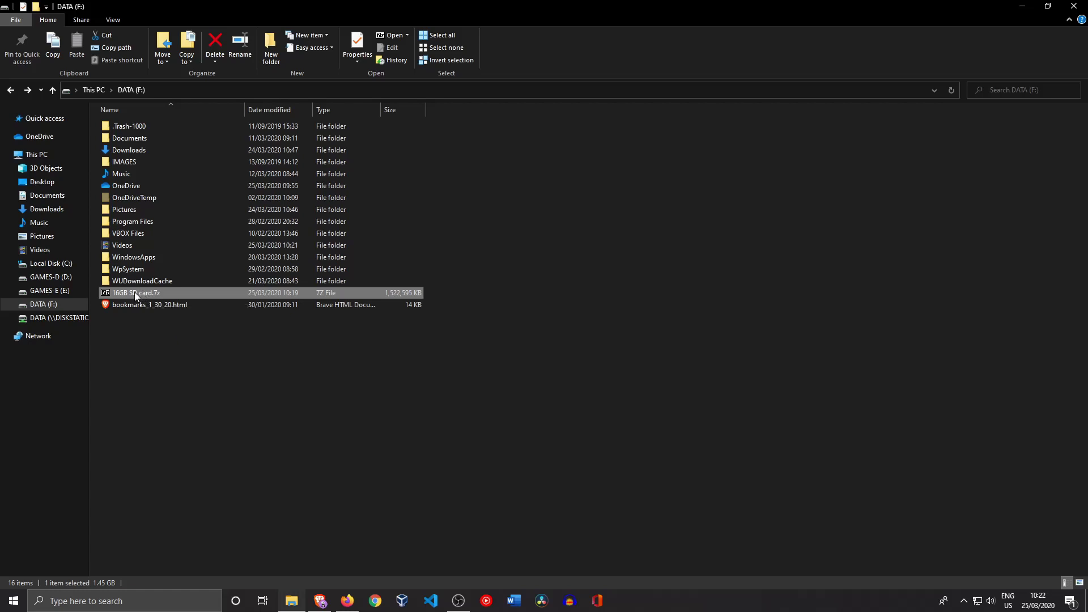
{"action": "type", "text": "*"}
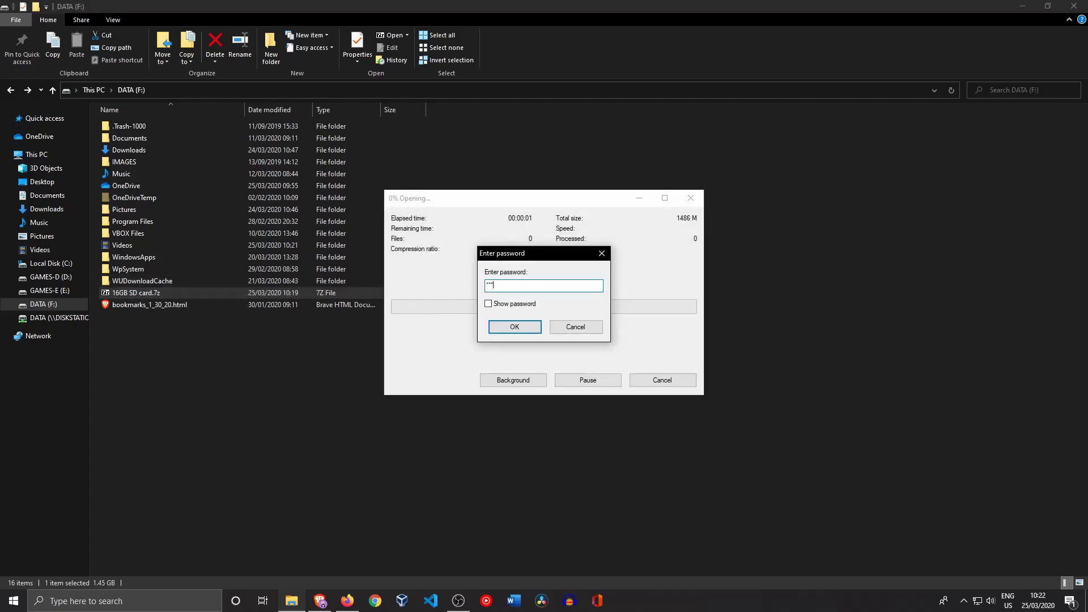
{"action": "type", "text": "*******"}
{"action": "key", "text": "Return"}
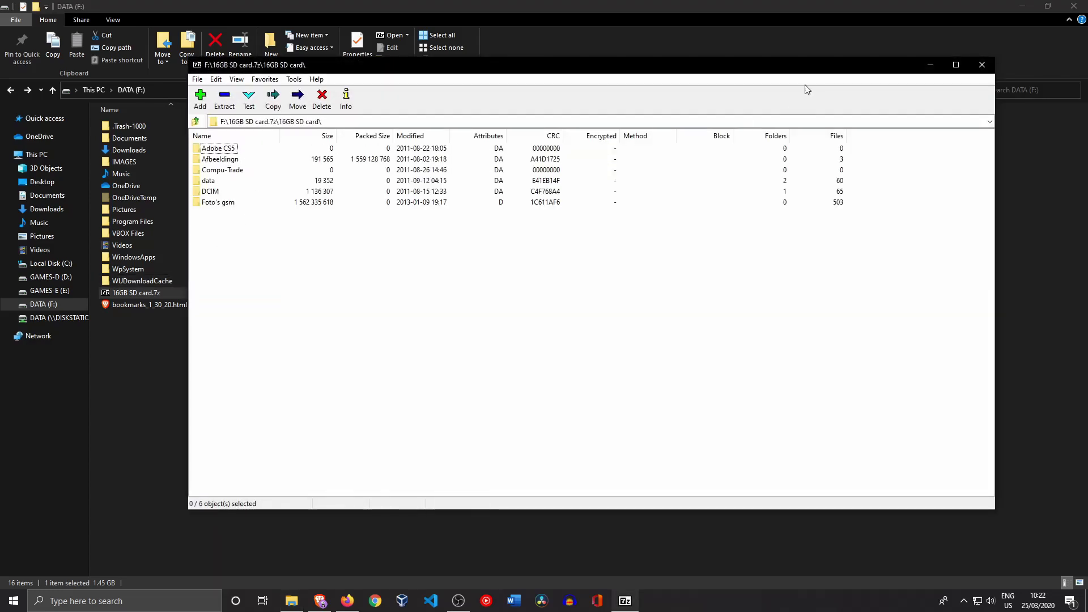
{"action": "left_click", "coordinate": [982, 66]}
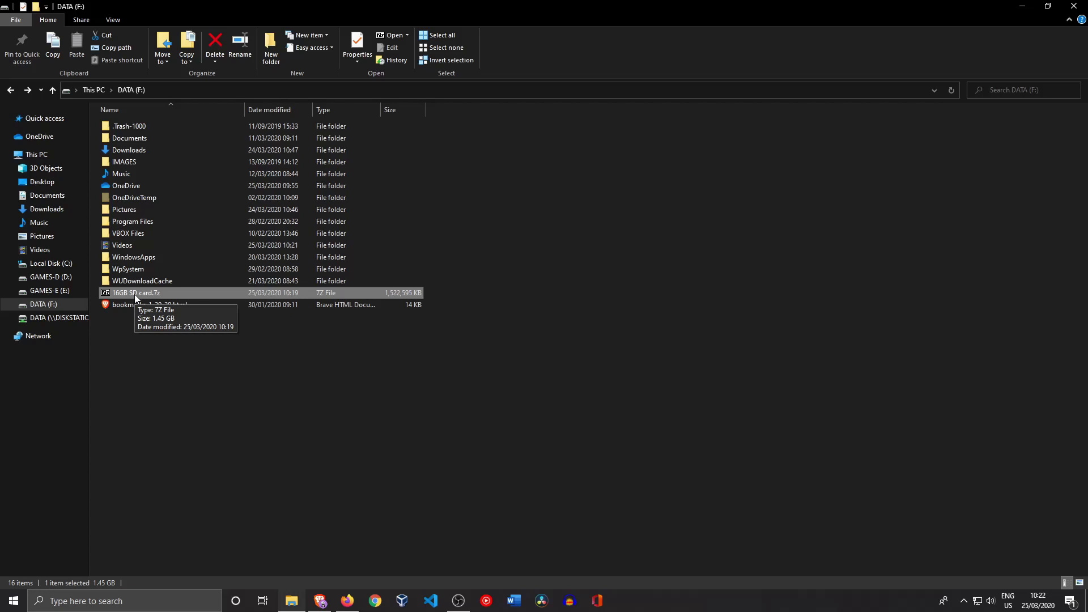
{"action": "left_click", "coordinate": [1074, 6]}
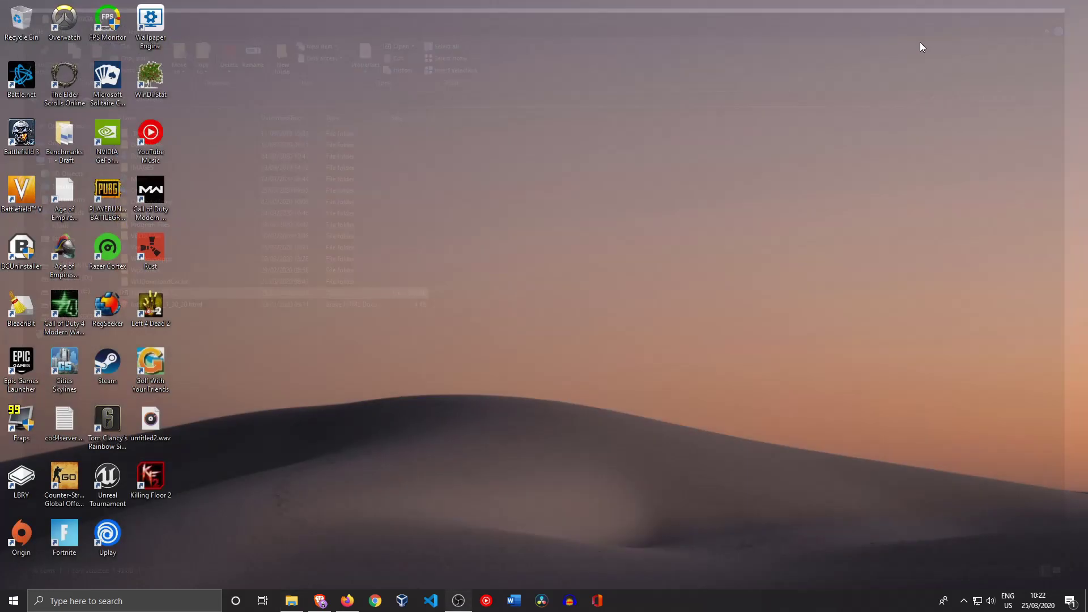